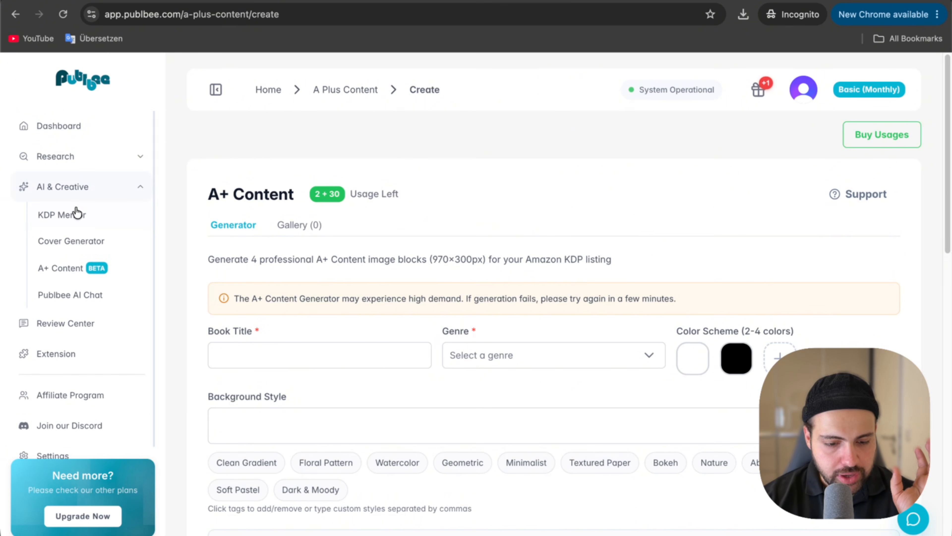
Look through the A+ Content generator form, including its book title, genre, color scheme and background style options.
mouse_move(85, 159)
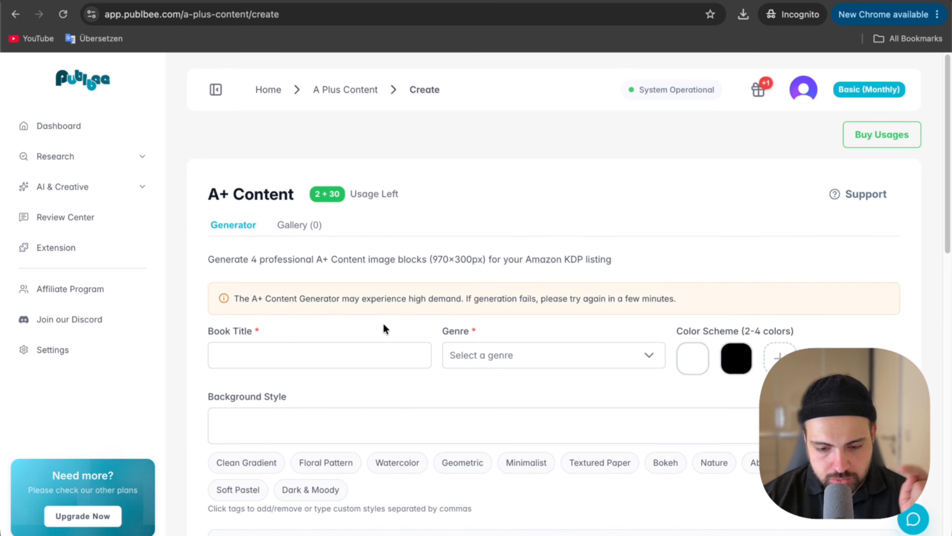
scroll(384, 326, down, 5)
scroll(383, 325, up, 5)
scroll(384, 338, down, 10)
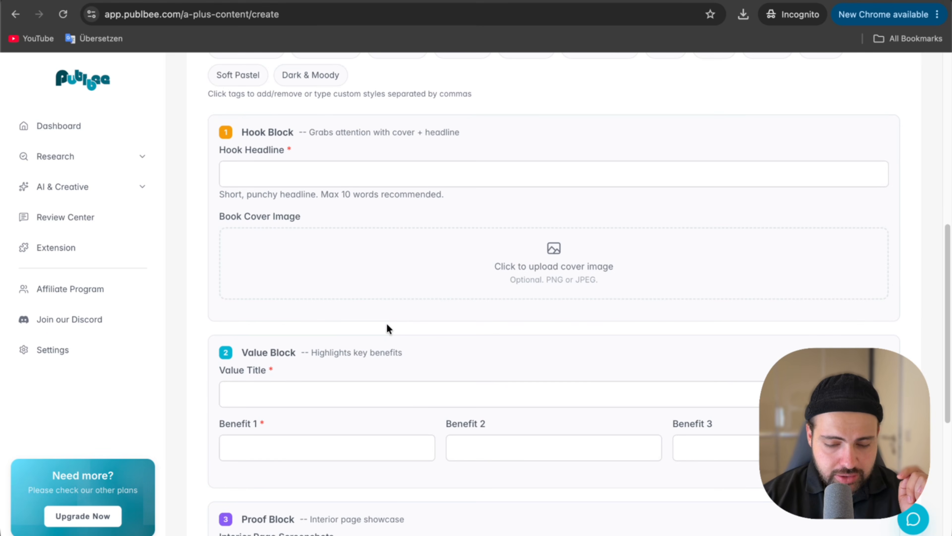
scroll(386, 323, down, 8)
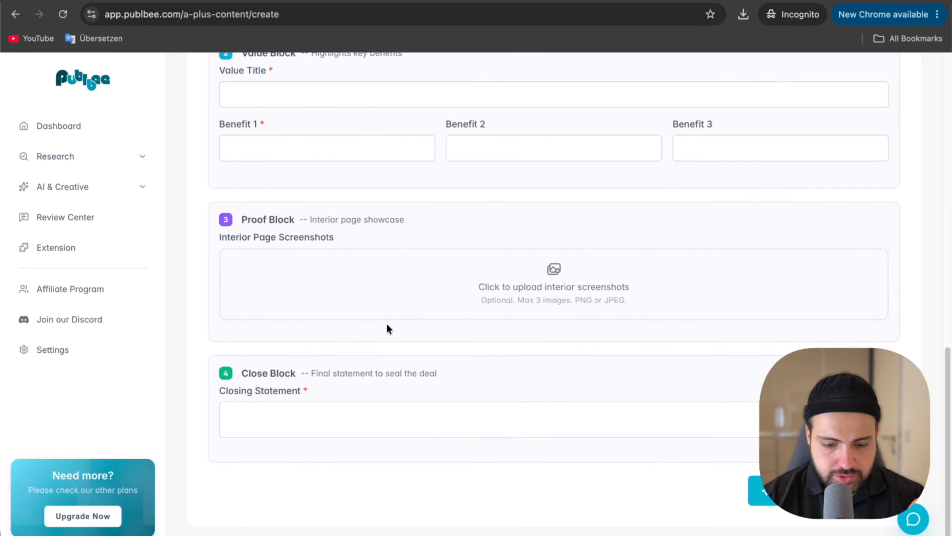
scroll(388, 328, up, 18)
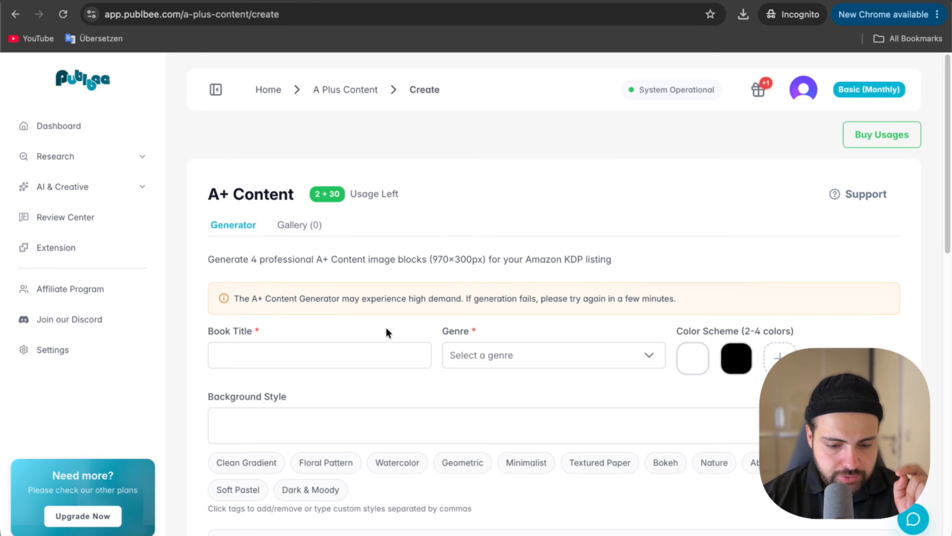
scroll(386, 329, down, 3)
click(230, 247)
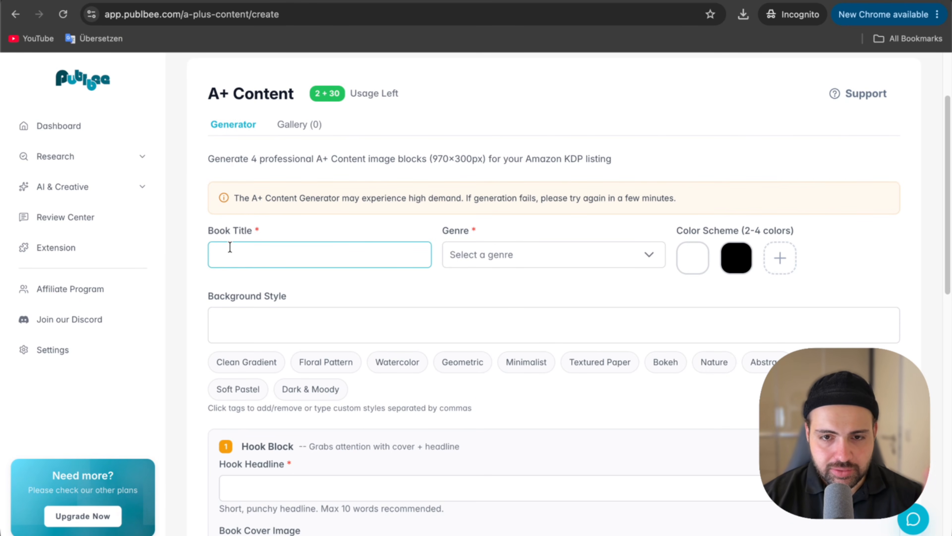
click(476, 263)
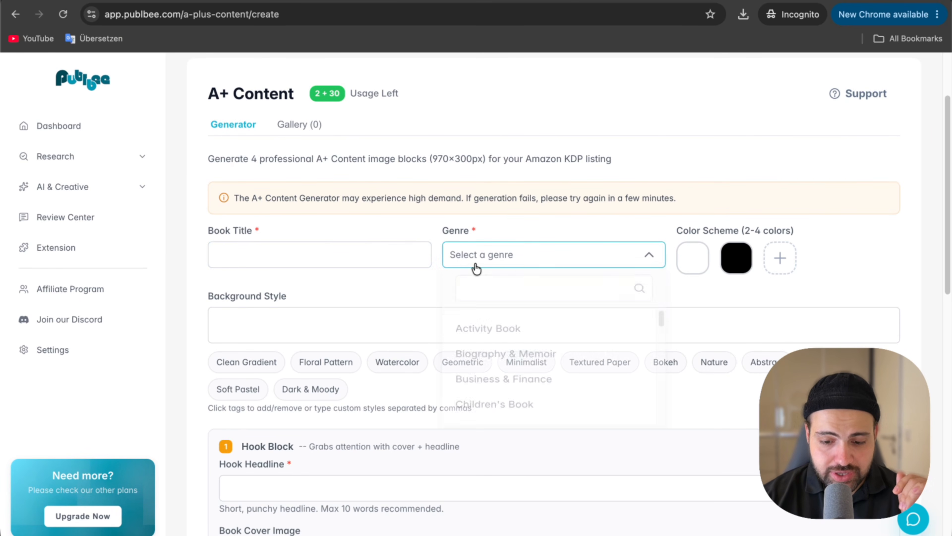
click(765, 294)
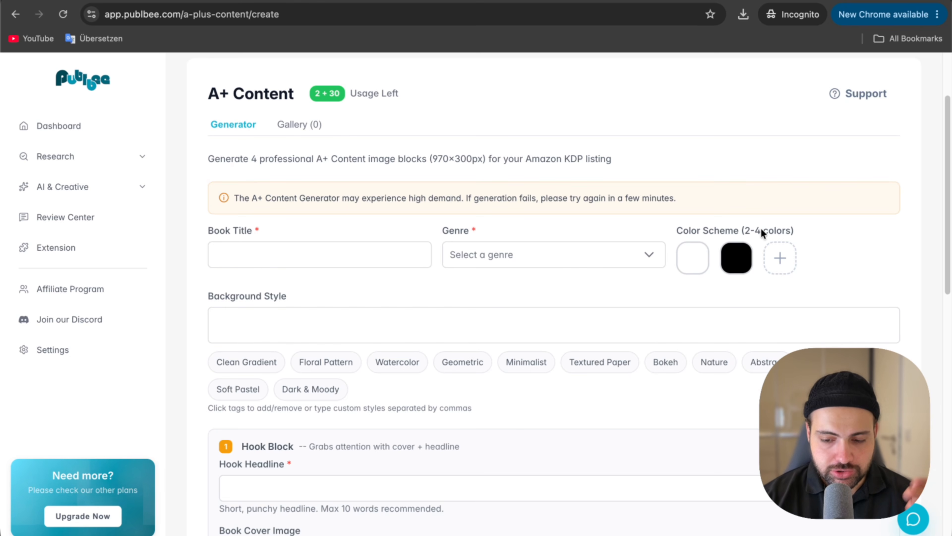
click(324, 316)
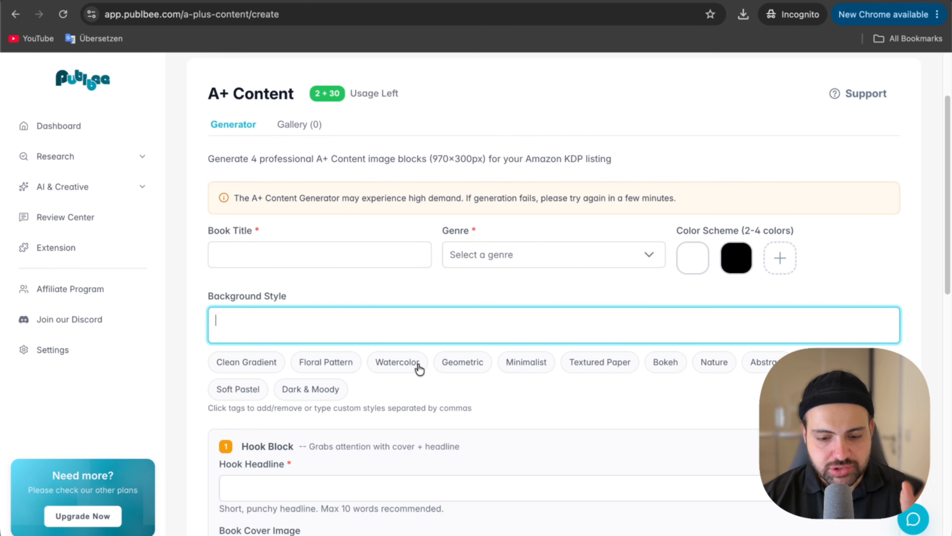
Examine the fields and image uploads of the Hook, Value, Proof and Close blocks.
scroll(419, 369, down, 6)
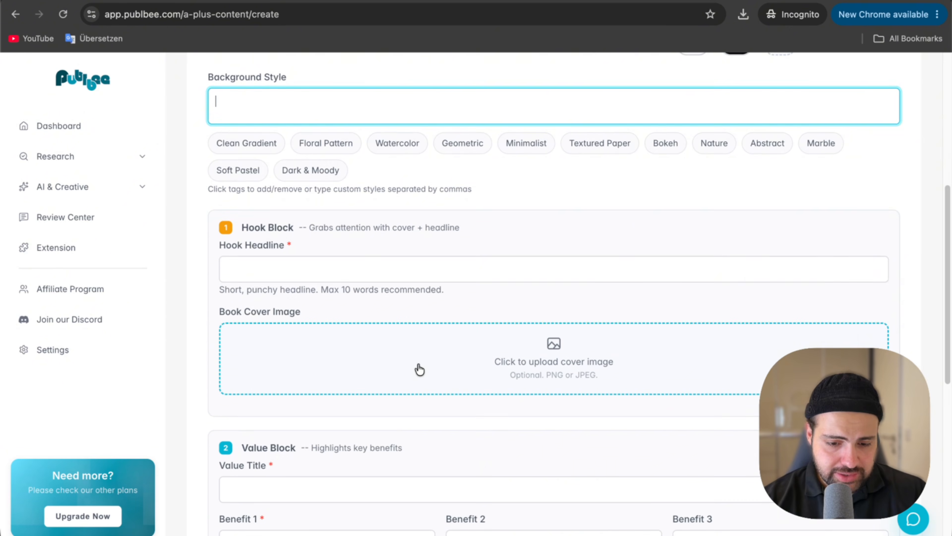
scroll(419, 369, down, 2)
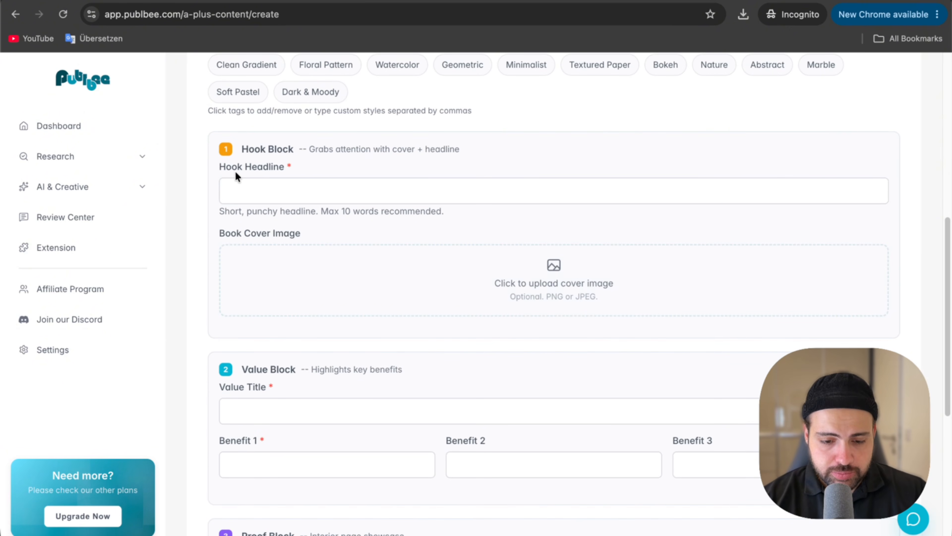
click(288, 184)
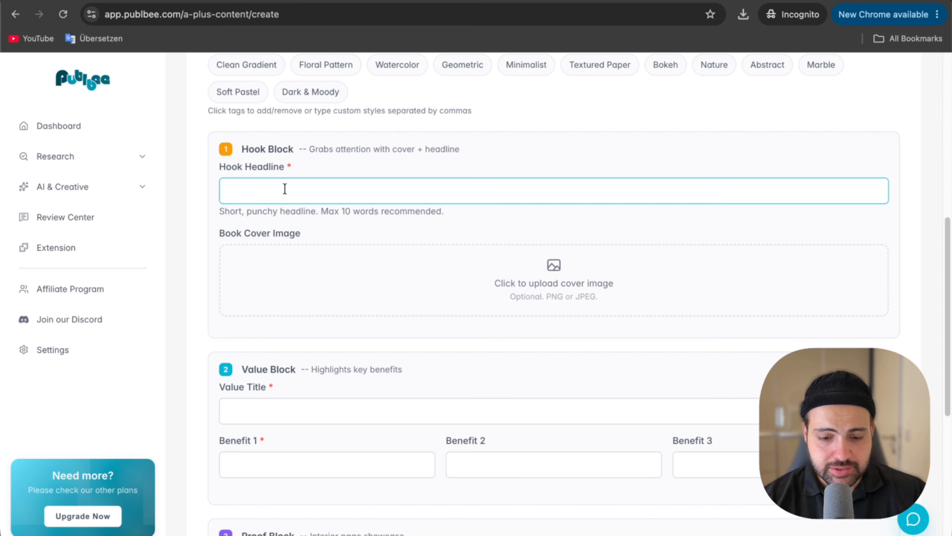
click(284, 189)
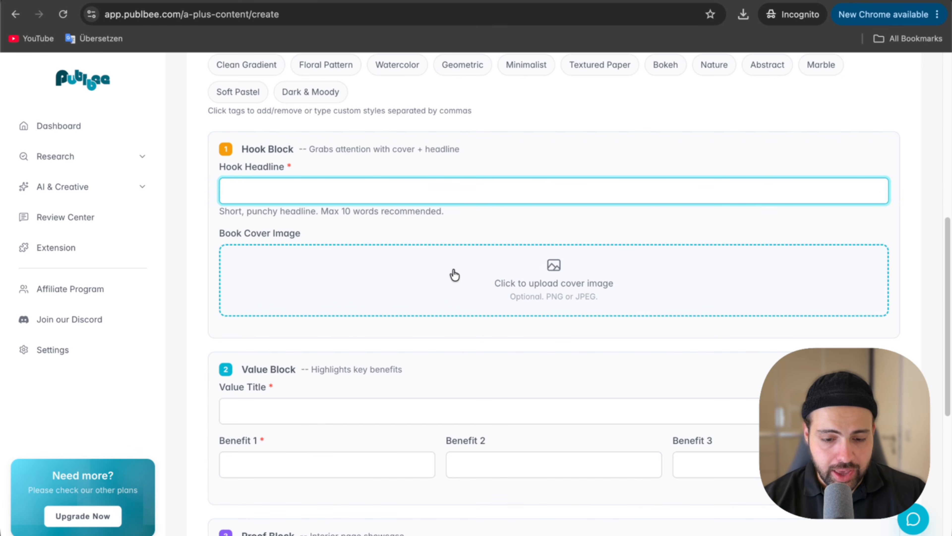
scroll(454, 275, down, 1)
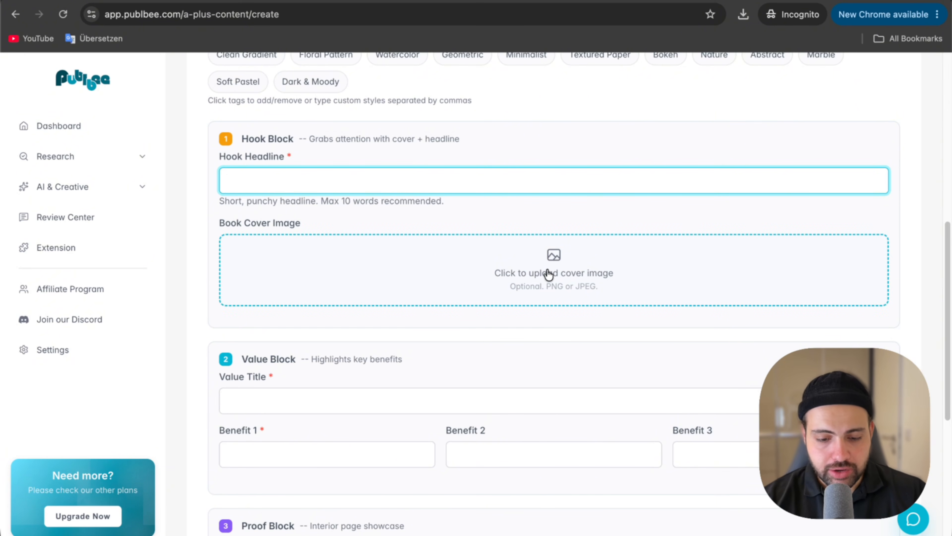
scroll(549, 274, down, 3)
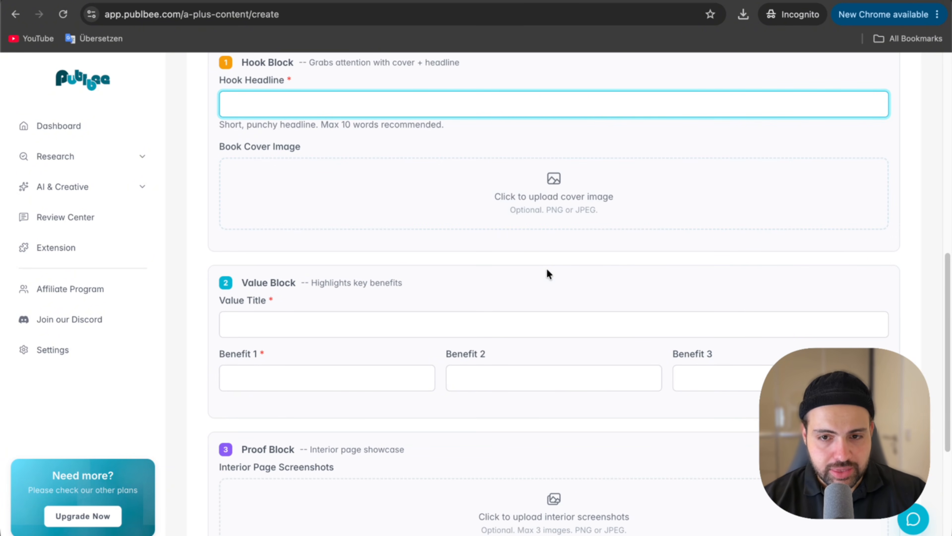
scroll(294, 299, down, 1)
click(293, 300)
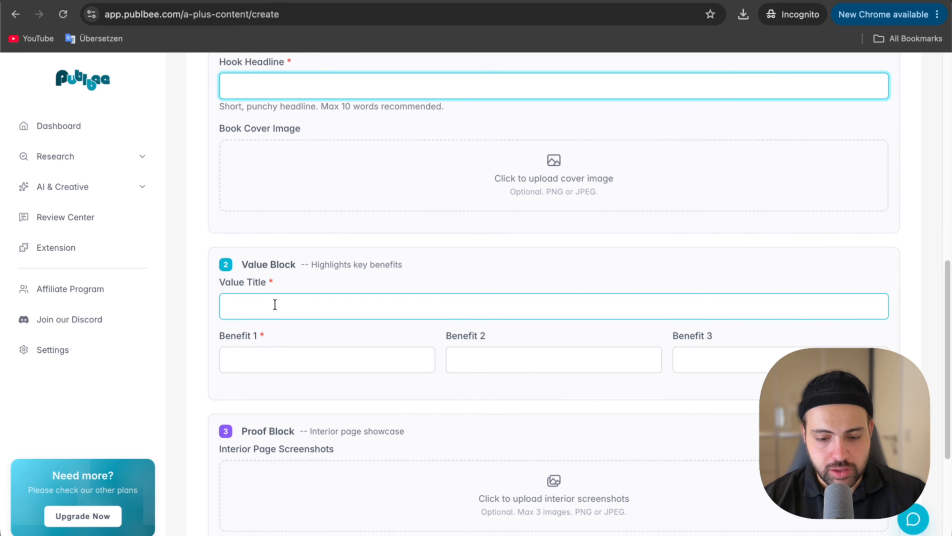
click(290, 364)
click(605, 367)
click(735, 369)
scroll(735, 369, down, 3)
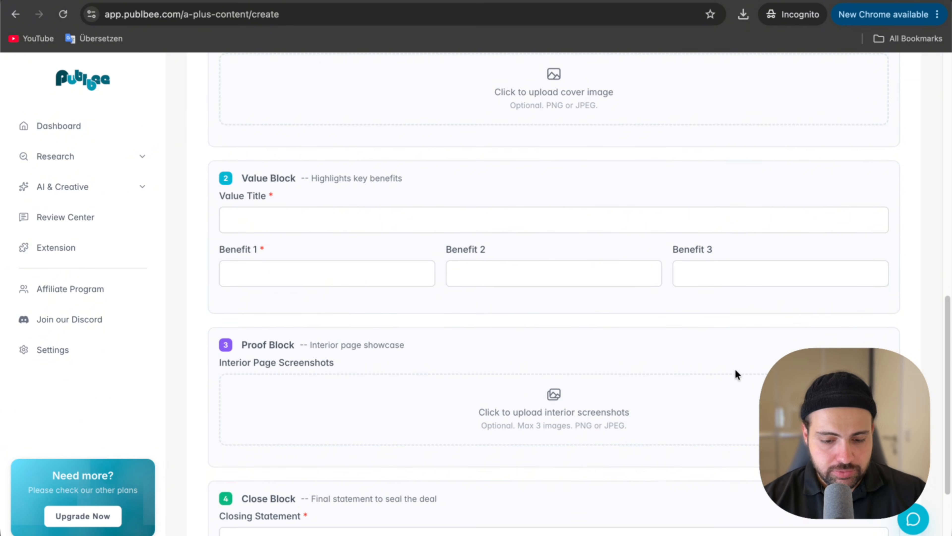
scroll(735, 368, down, 2)
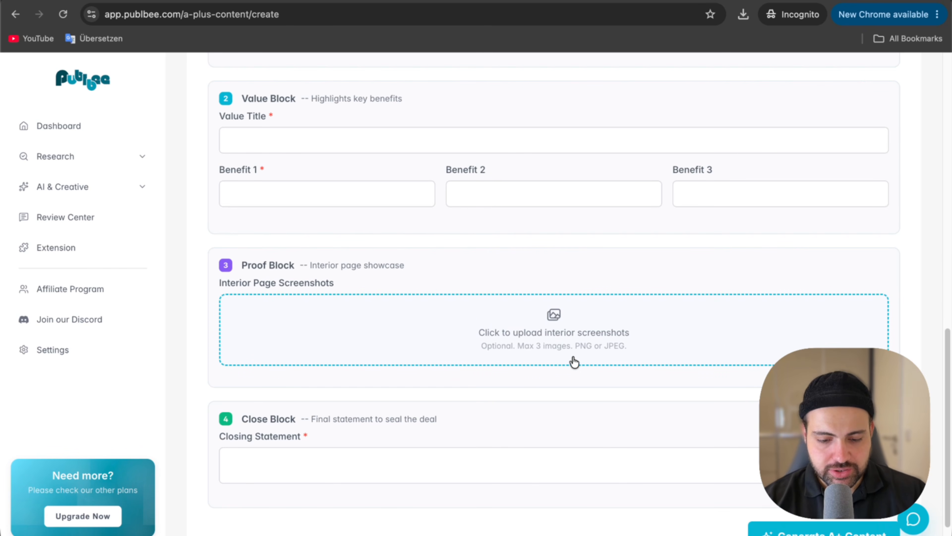
scroll(575, 363, down, 1)
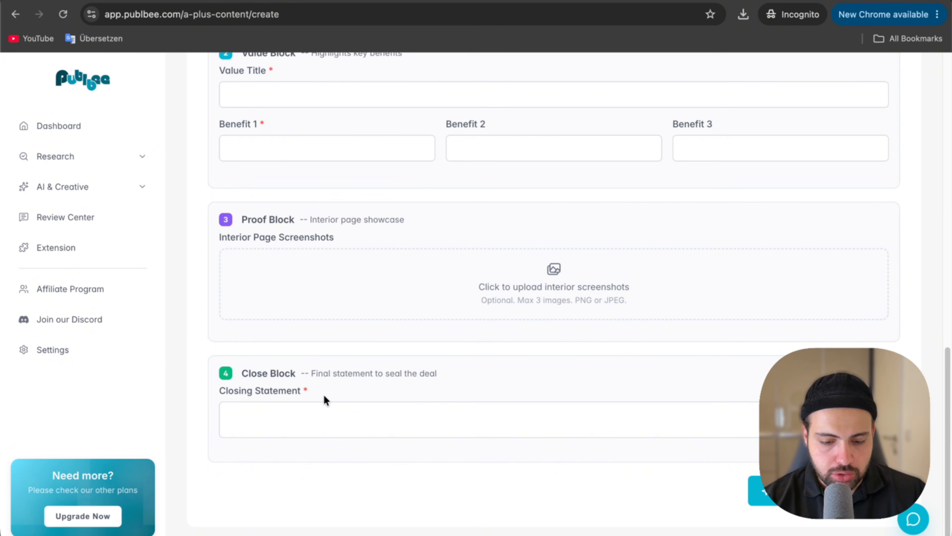
click(313, 406)
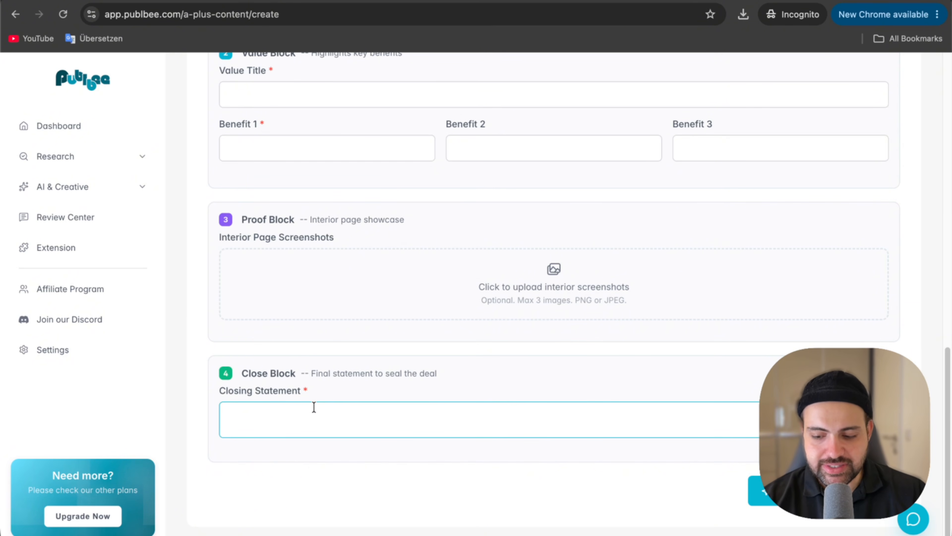
Copy the title "Dear Son, This Is My Life Story" from the Amazon book listing into the generator's Book Title field.
scroll(313, 407, up, 14)
click(293, 1)
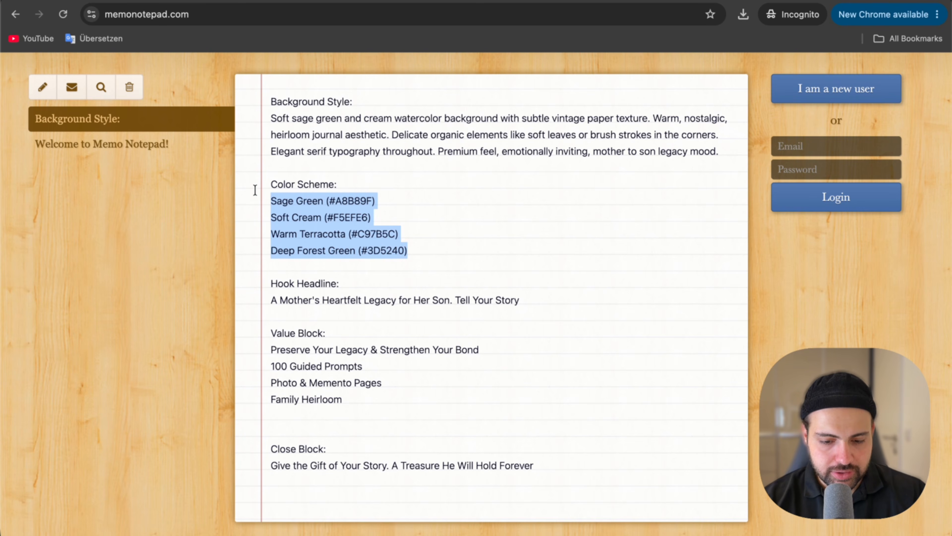
click(157, 1)
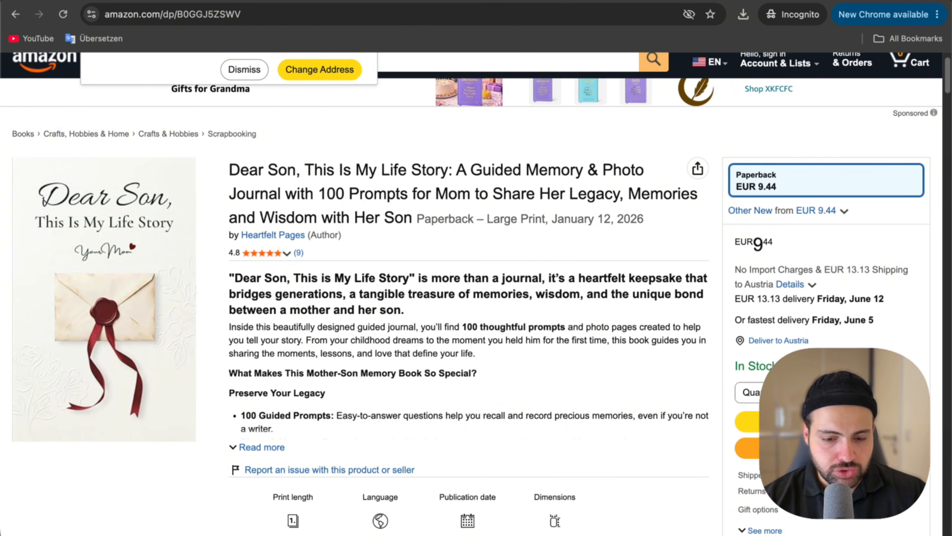
mouse_move(194, 310)
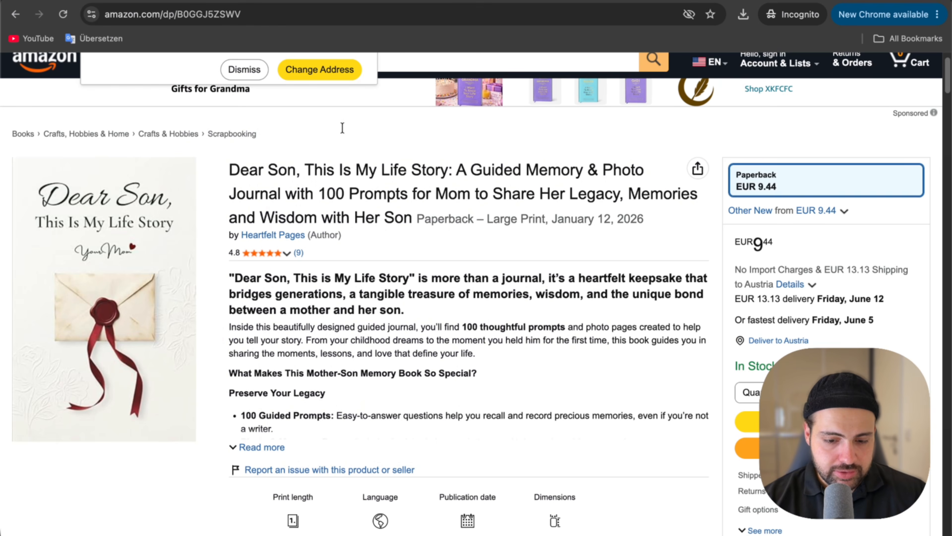
drag(448, 169, 249, 165)
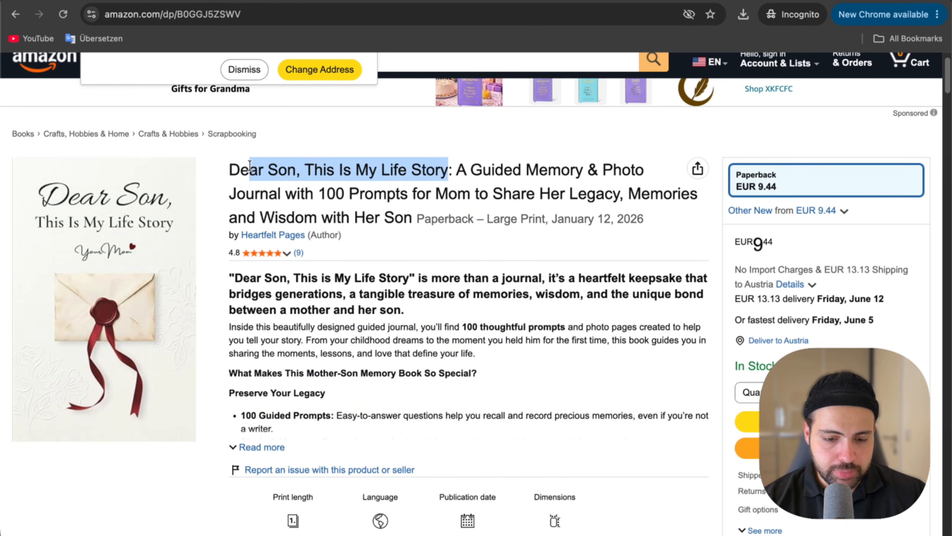
drag(249, 165, 229, 167)
key(ctrl+c)
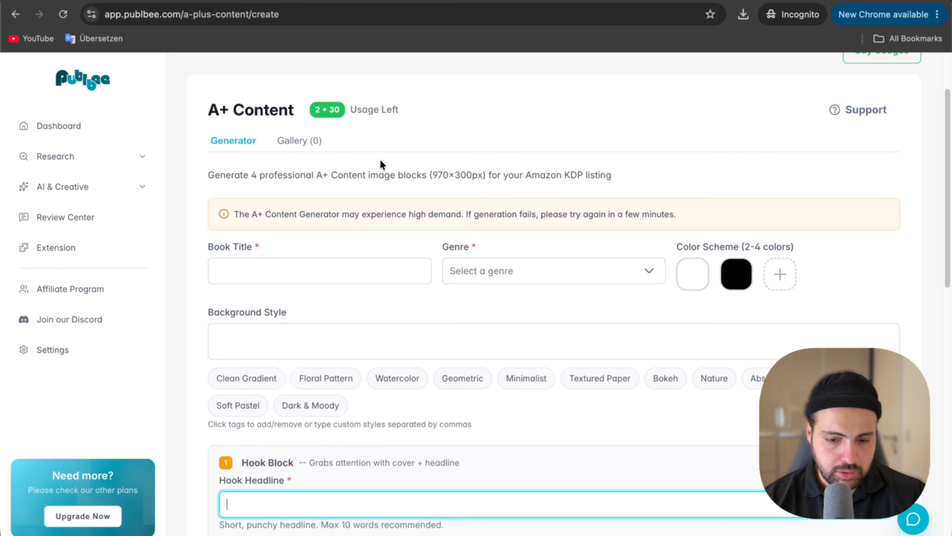
click(265, 259)
key(ctrl+v)
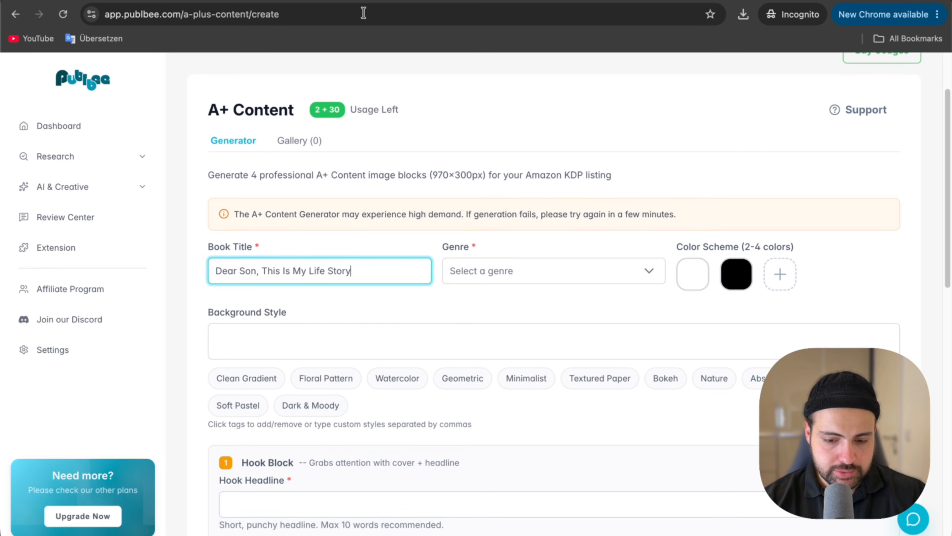
Set the book's genre to Guided Journal.
click(512, 269)
scroll(561, 409, down, 3)
scroll(561, 408, down, 3)
scroll(548, 383, up, 2)
click(510, 408)
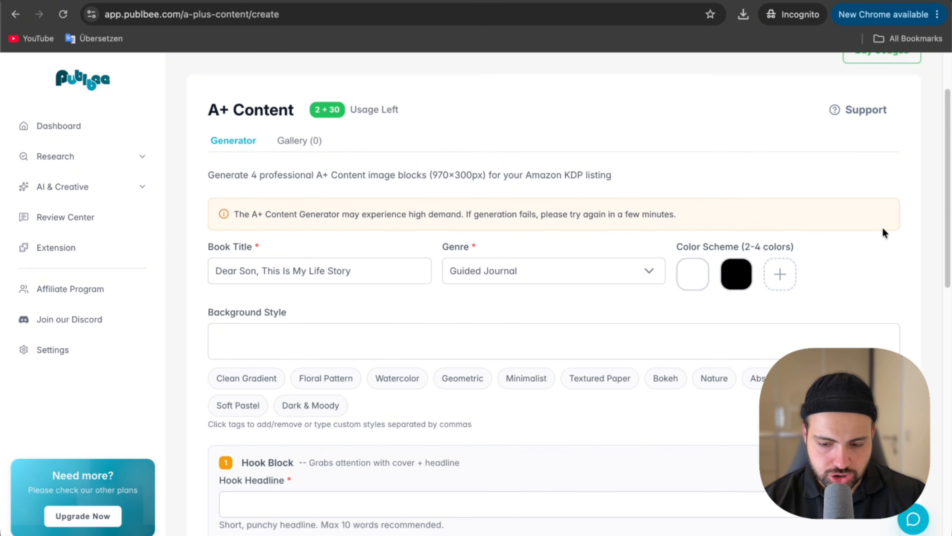
Check the color codes in the Memo Notepad notes and copy the background style description into the generator's Background Style field.
click(305, 2)
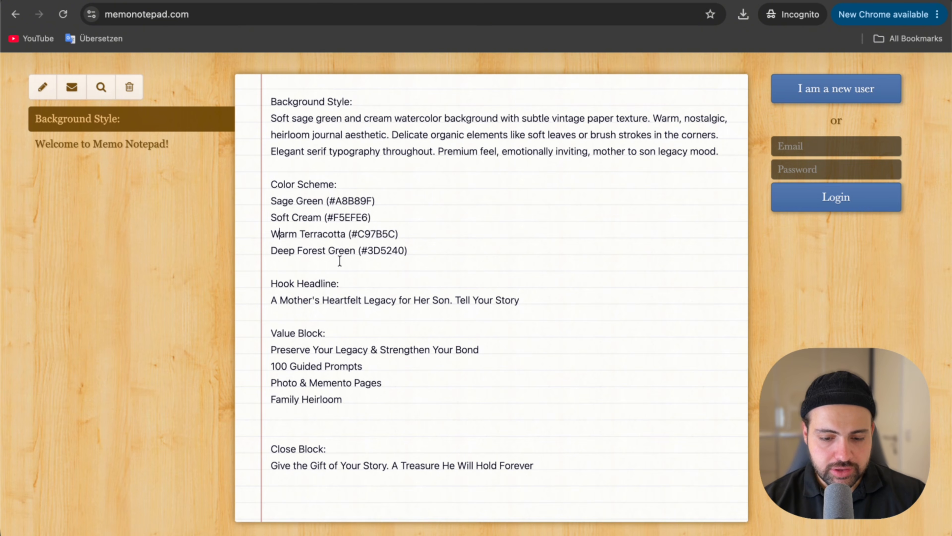
double_click(351, 200)
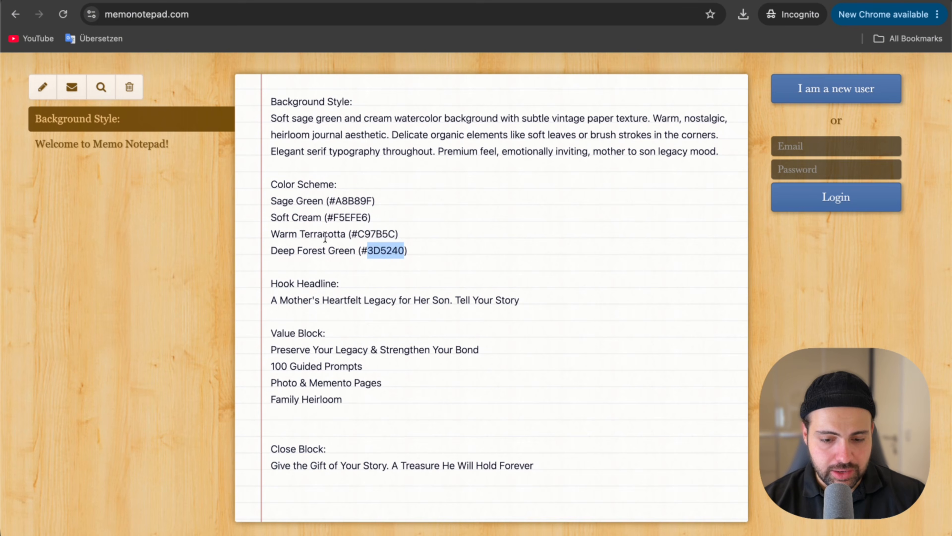
click(287, 131)
drag(268, 117, 607, 161)
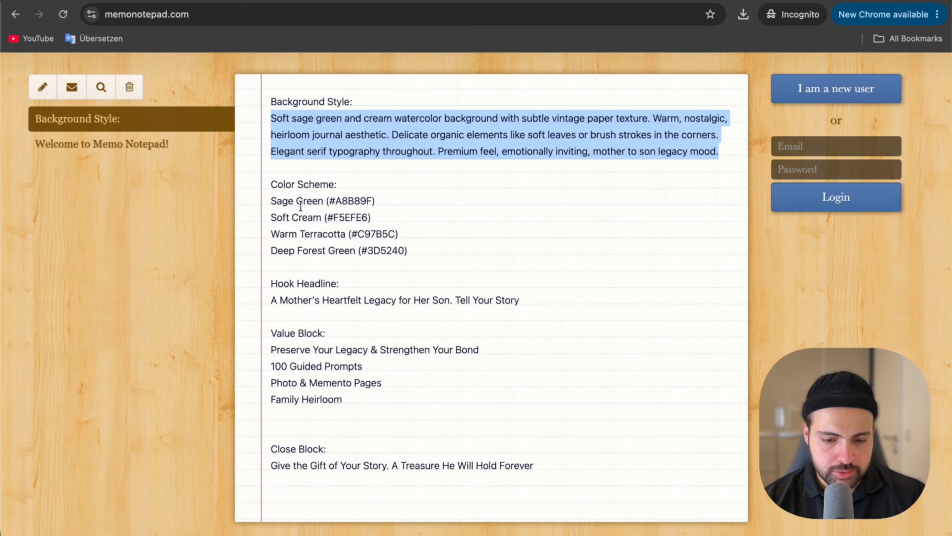
Copy "A Mother's Heartfelt Legacy for Her Son. Tell Your Story" from the notes into Hook Headline and upload the book cover image.
click(303, 201)
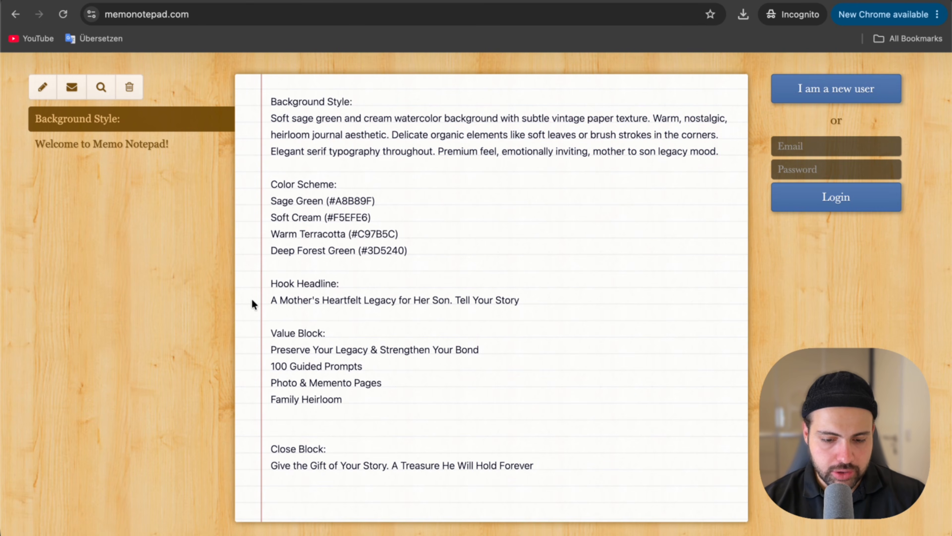
drag(273, 302, 520, 308)
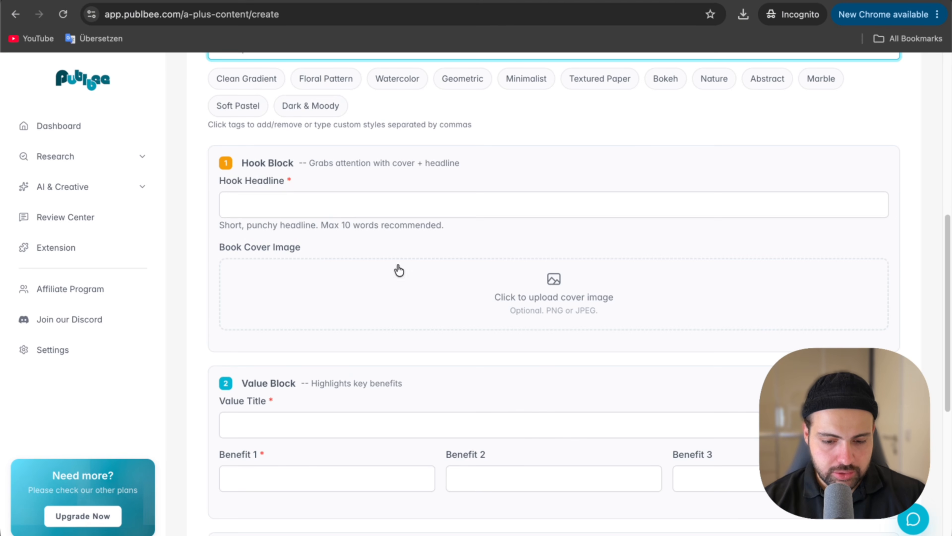
click(399, 204)
key(super+v)
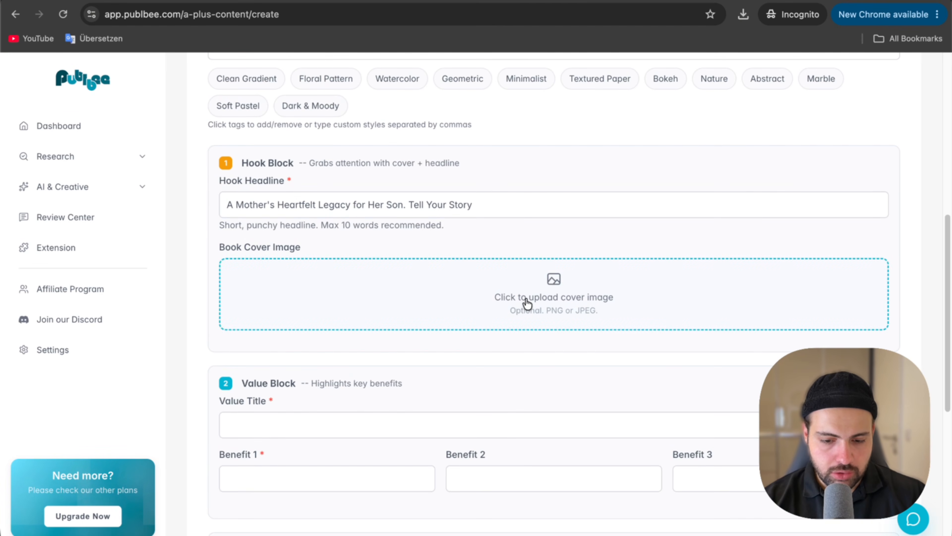
click(527, 302)
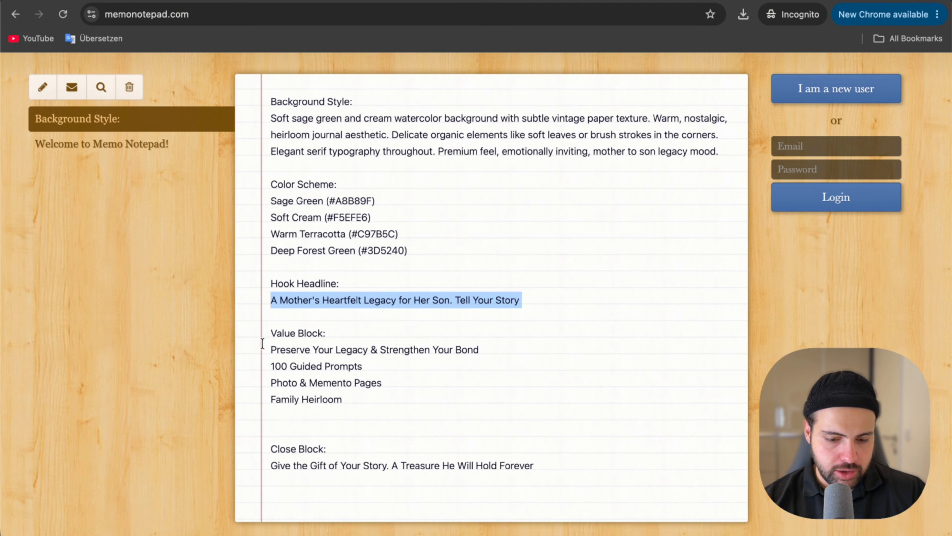
Copy "Preserve Your Legacy & Strengthen Your Bond" from the notes into the Value Title field.
drag(269, 349, 486, 350)
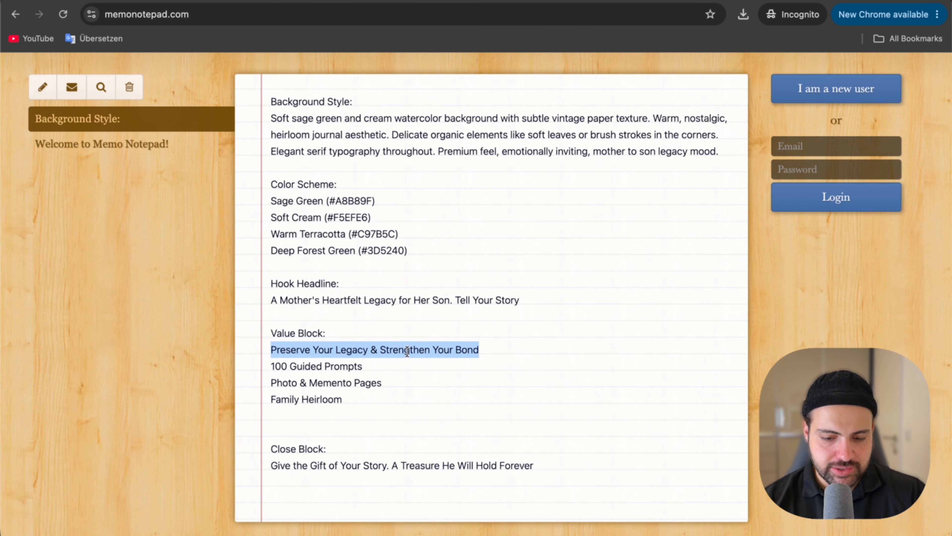
key(super+c)
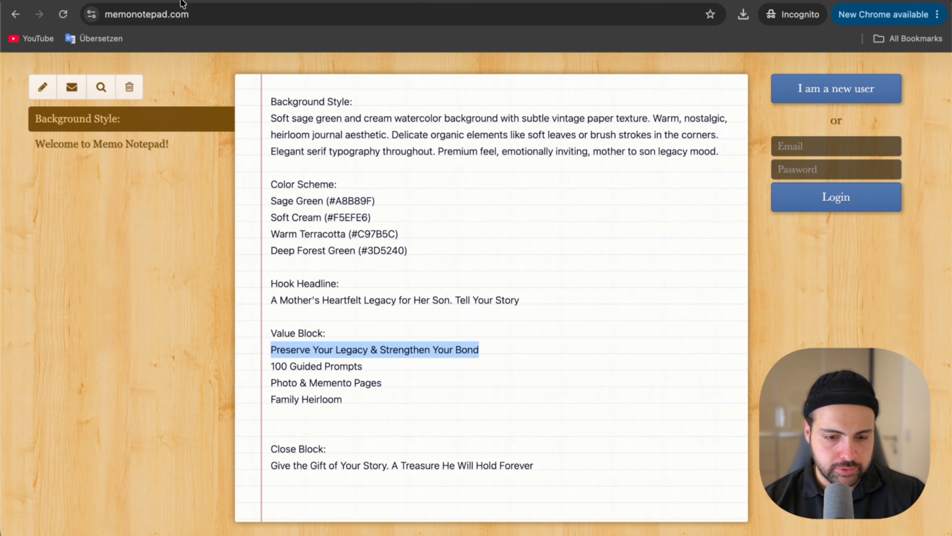
key(ctrl+Tab)
key(super+v)
Copy "100 Guided Prompts", "Photo & Memento Pages" and "Family Heirloom" from the notes into the Benefit 1, 2 and 3 fields.
click(259, 1)
drag(270, 365, 366, 370)
click(144, 1)
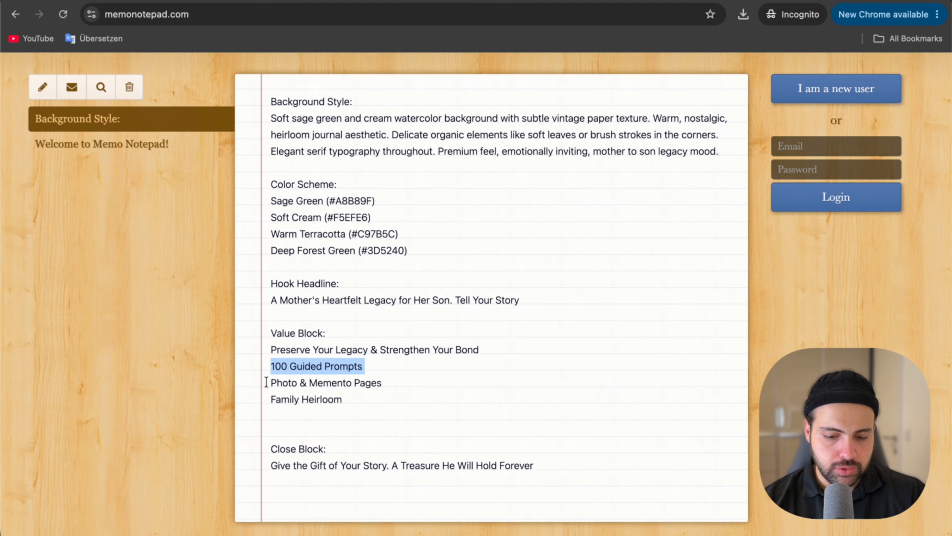
drag(266, 382, 391, 379)
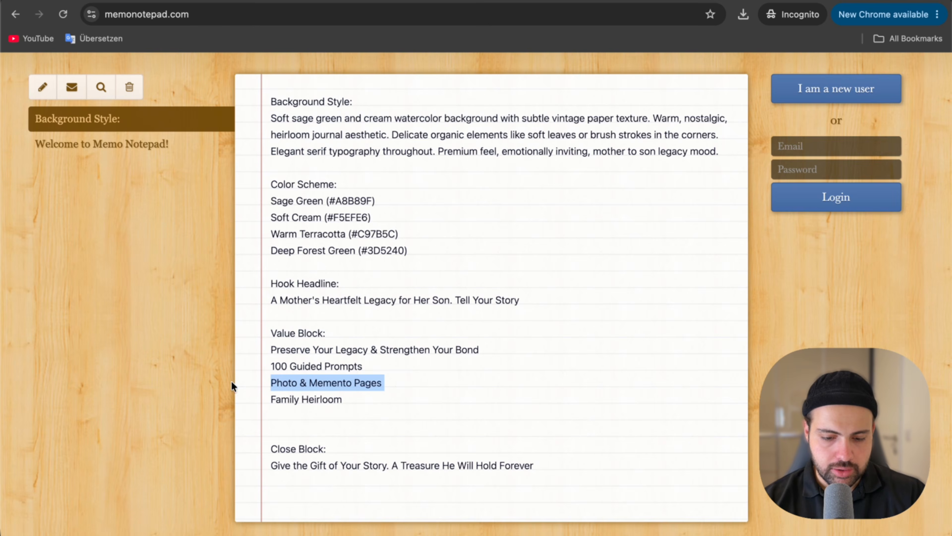
drag(256, 395, 363, 401)
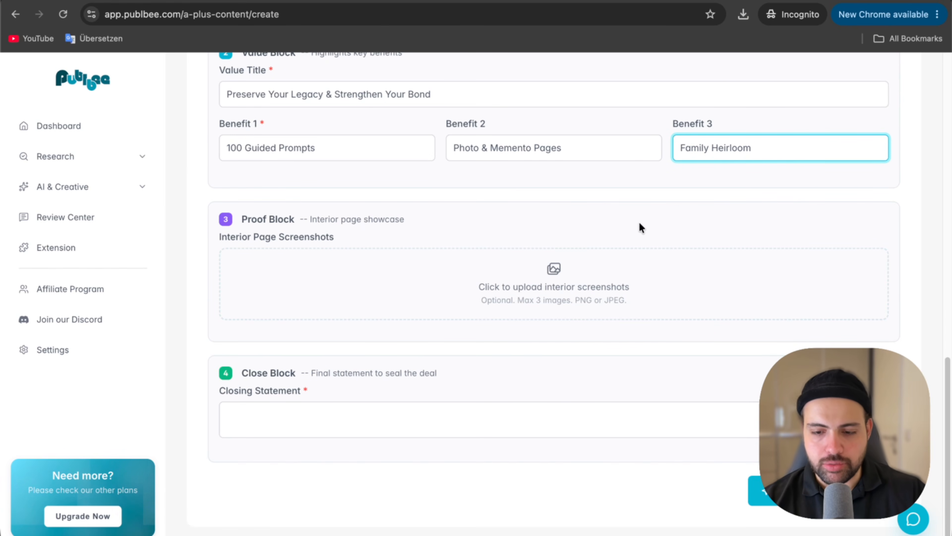
Upload sc-1.png, sc-2.png and sc-3.png as the Proof Block's interior page screenshots.
click(427, 290)
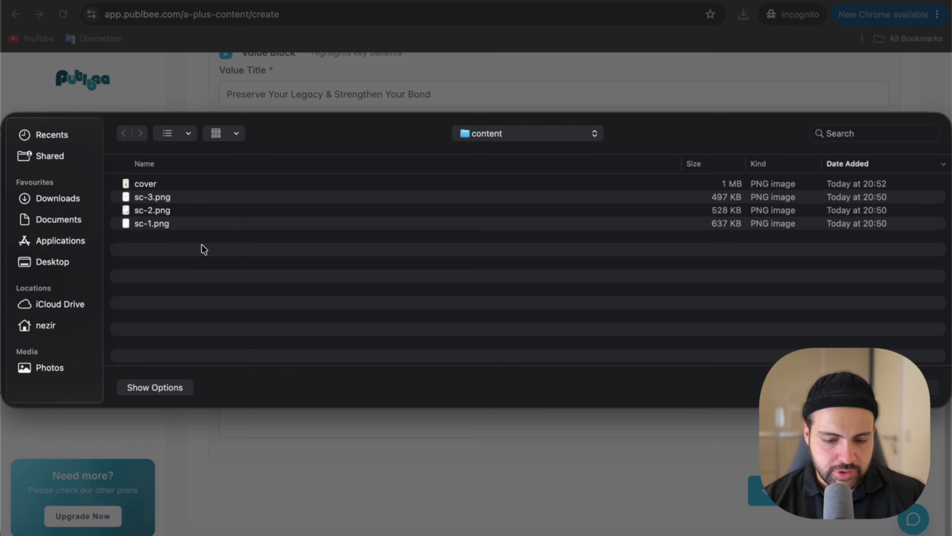
click(170, 225)
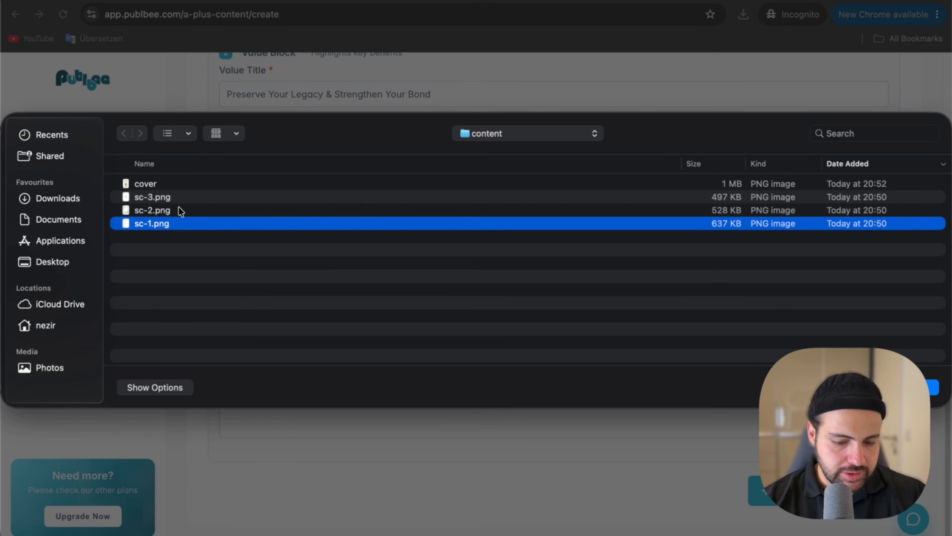
shift+click(180, 196)
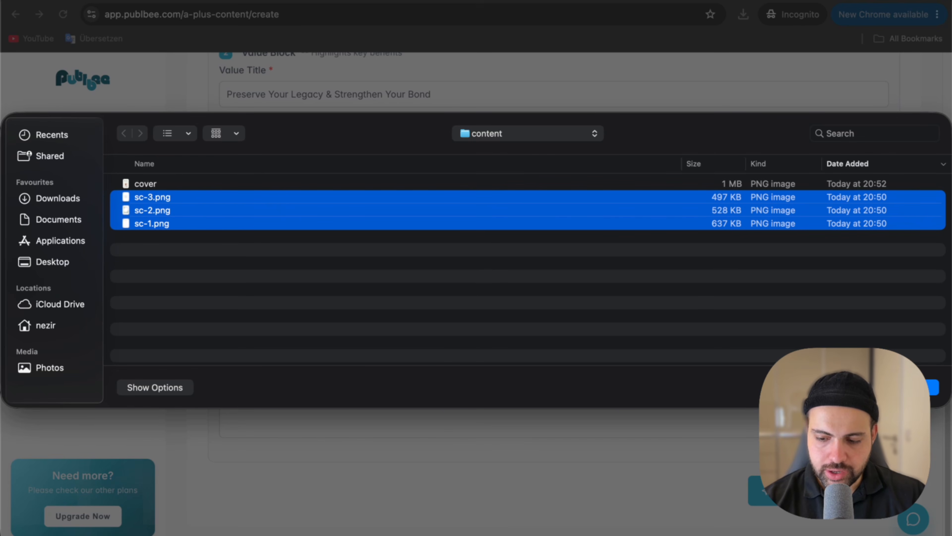
click(934, 387)
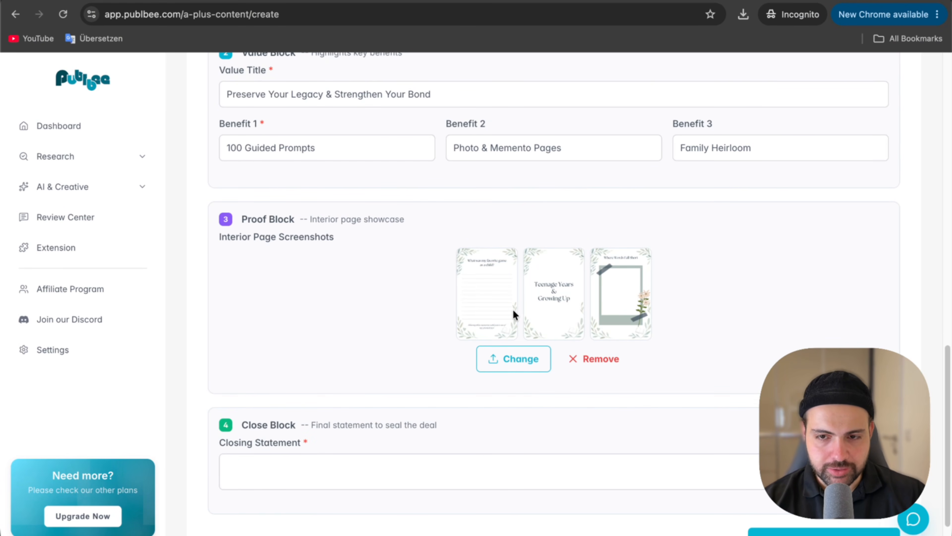
Copy "Give the Gift of Your Story. A Treasure He Will Hold Forever" from the notes into the Closing Statement field.
scroll(512, 314, down, 2)
click(431, 418)
key(ctrl+Tab)
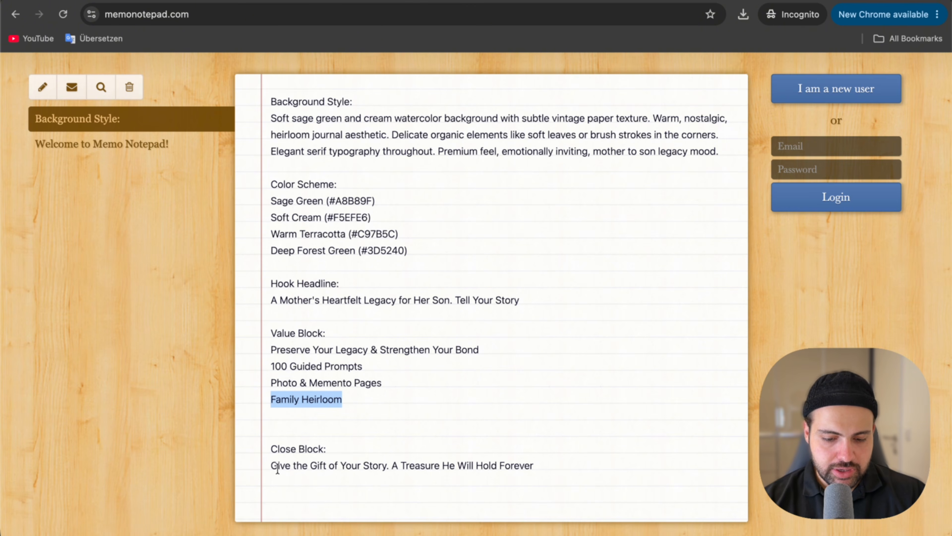
drag(271, 467, 557, 474)
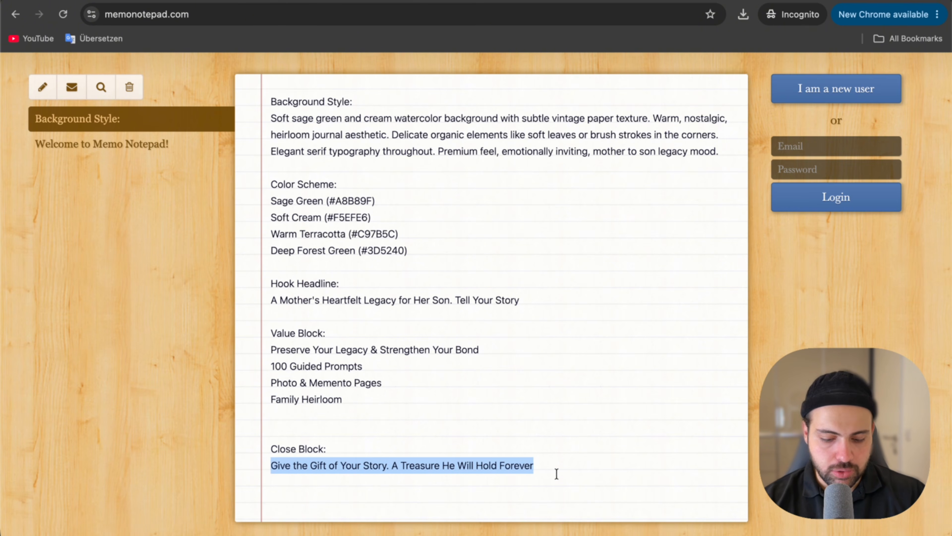
key(super+c)
key(ctrl+shift+Tab)
key(super+v)
Check the completed form from the book title down and generate the A+ Content blocks.
scroll(525, 419, up, 15)
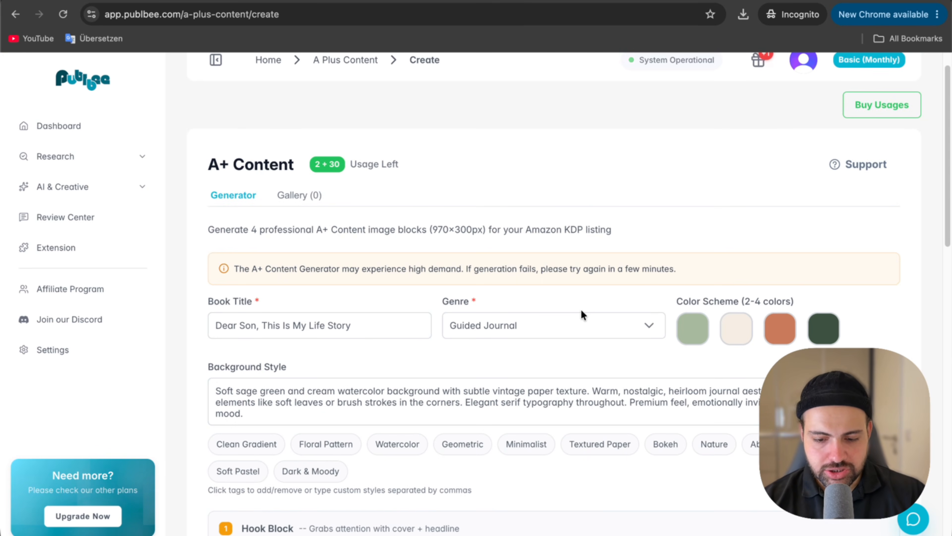
scroll(580, 308, down, 15)
click(761, 489)
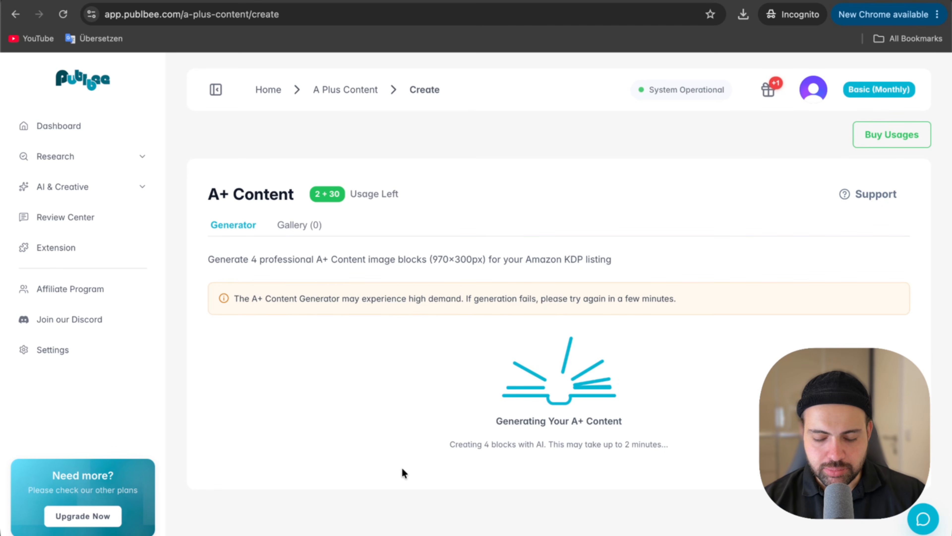
Examine the generated Hook, Value, Proof and Close Block images for design, text and interior page display.
scroll(568, 349, down, 2)
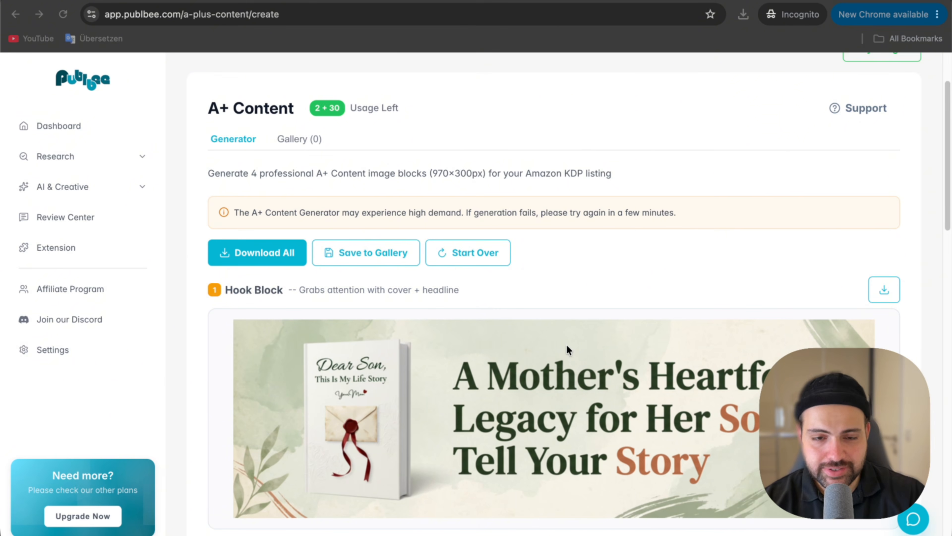
scroll(568, 349, down, 1)
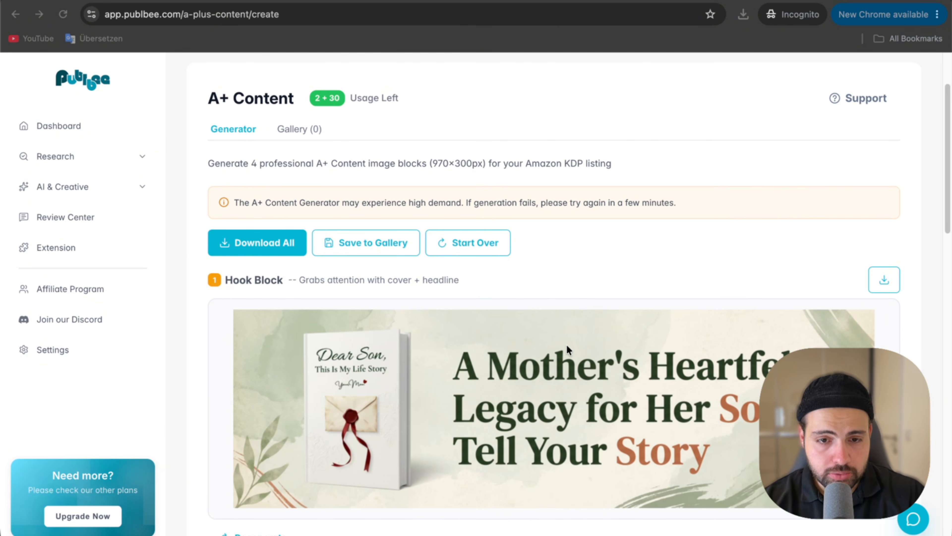
scroll(567, 346, down, 2)
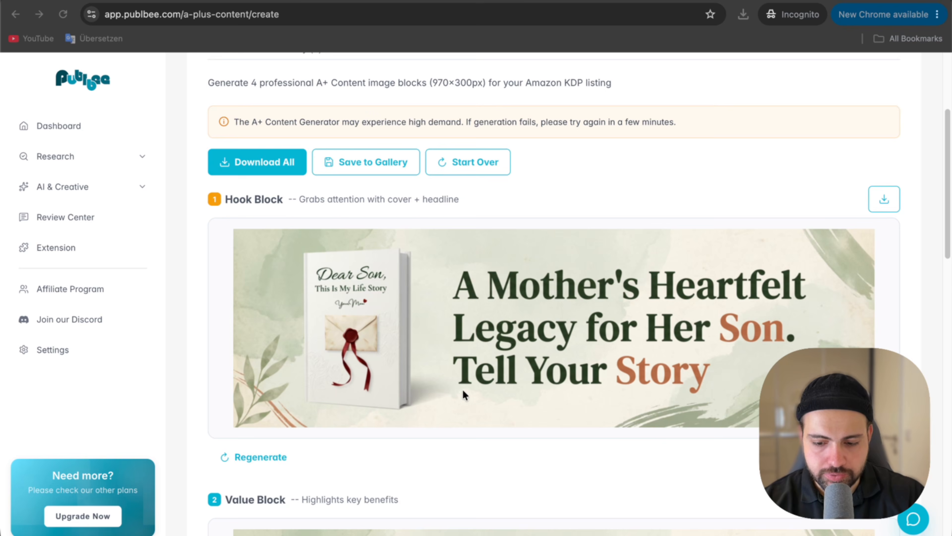
scroll(465, 394, down, 7)
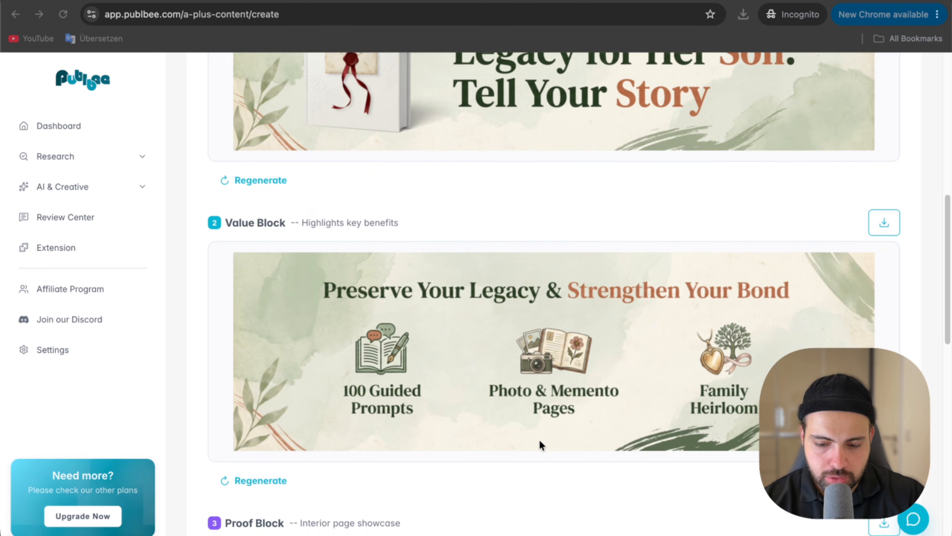
scroll(538, 439, down, 5)
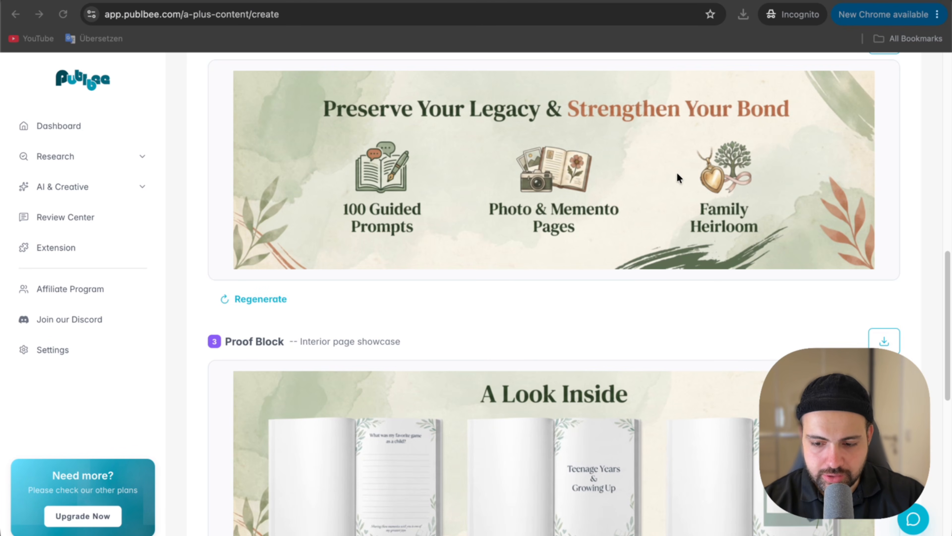
scroll(700, 203, down, 5)
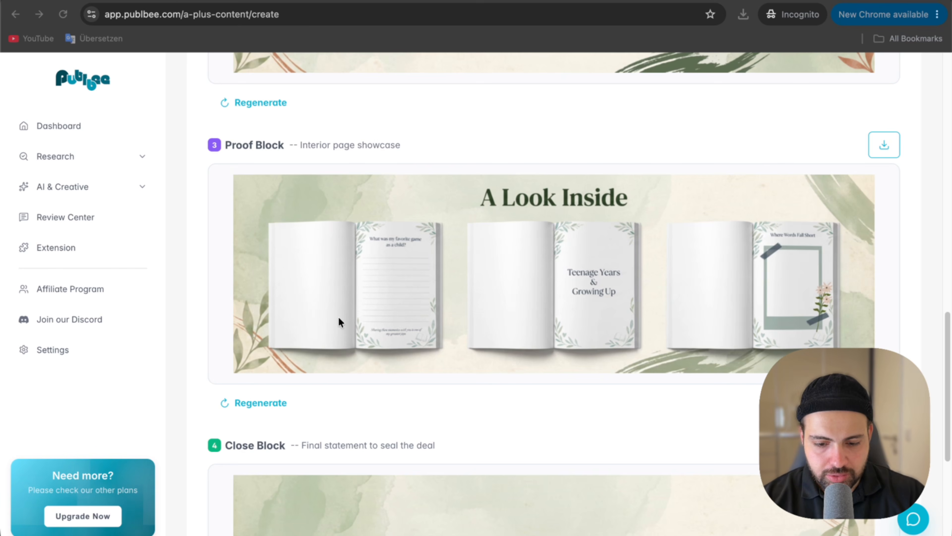
scroll(411, 229, down, 5)
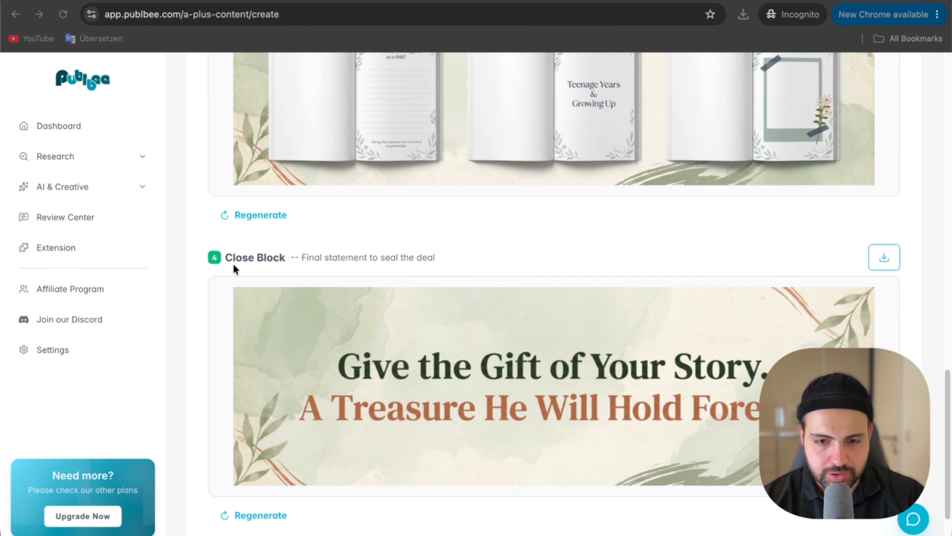
scroll(440, 336, up, 5)
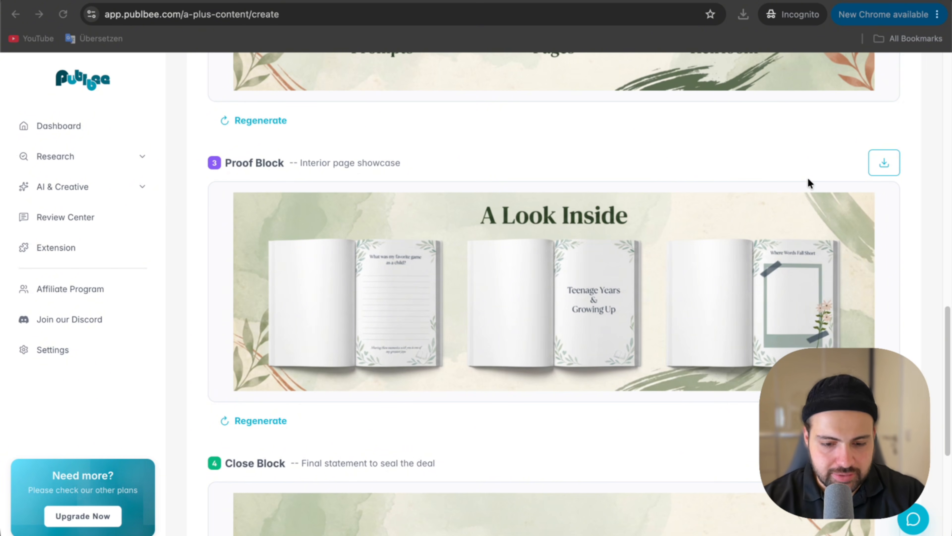
scroll(611, 330, up, 5)
scroll(612, 330, up, 14)
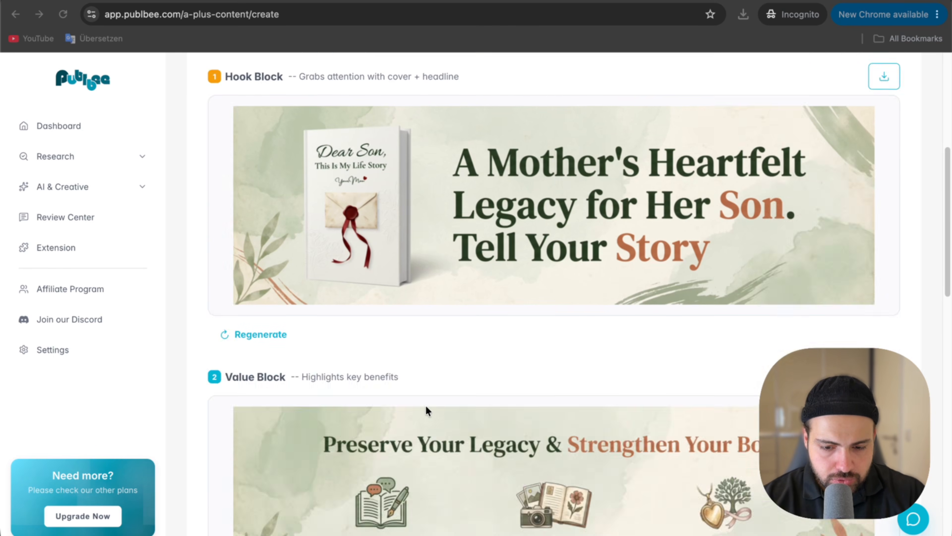
Open the Value Block's regeneration options and look over its change description field and the neighbouring blocks.
scroll(659, 272, down, 12)
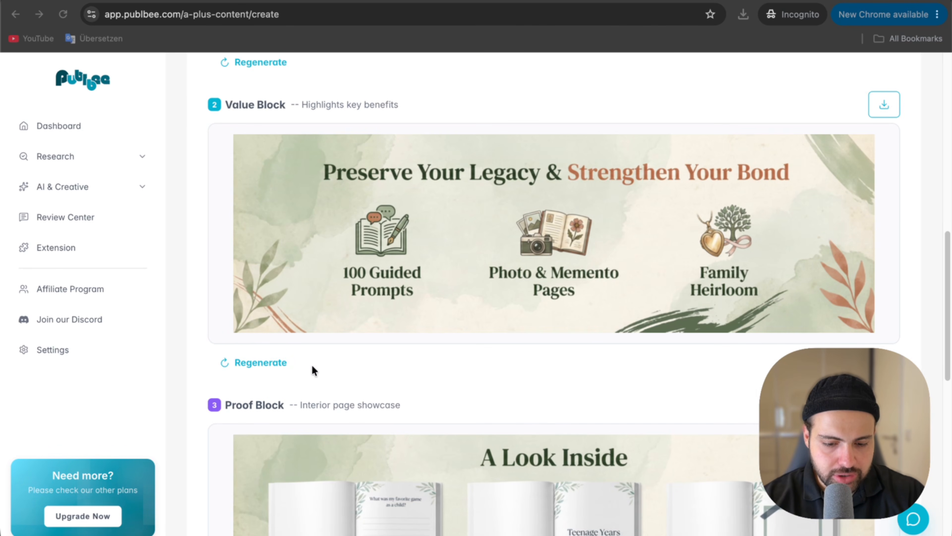
click(274, 362)
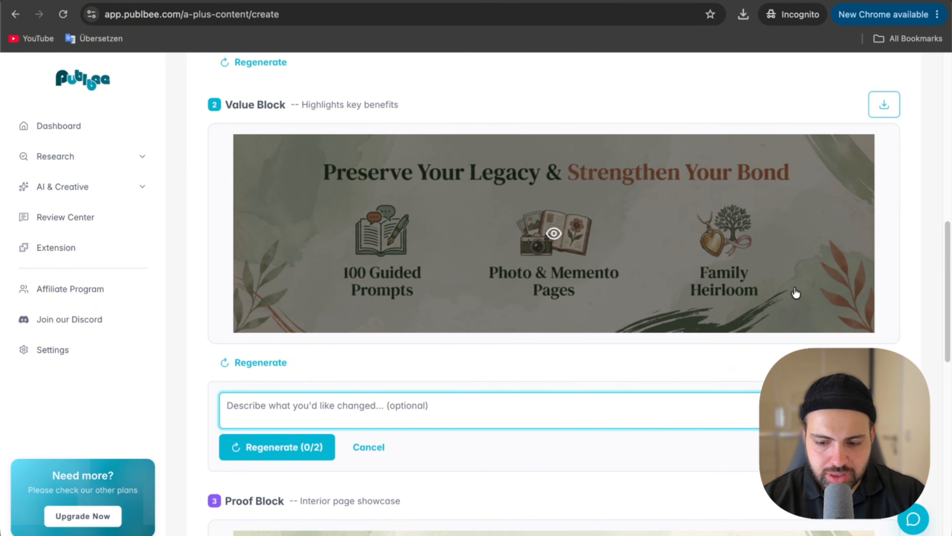
scroll(296, 461, down, 6)
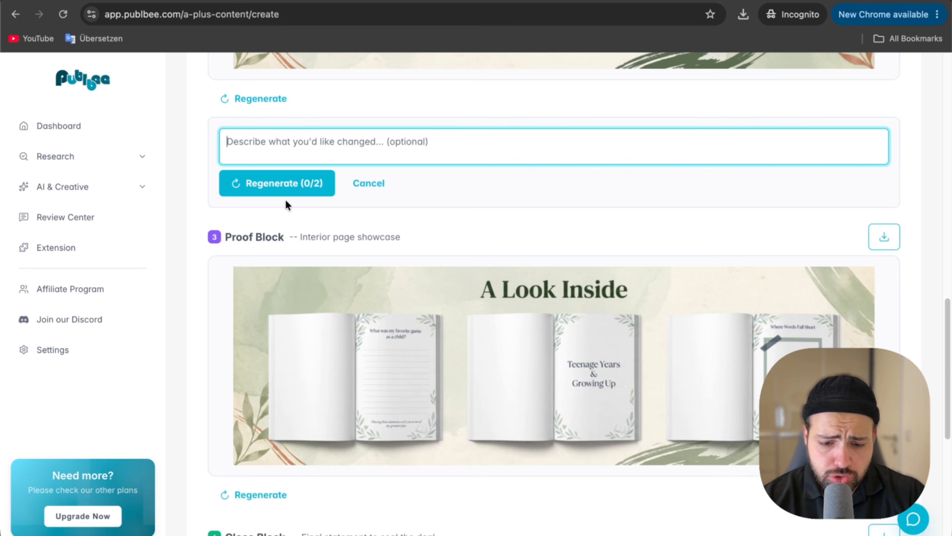
scroll(296, 224, up, 3)
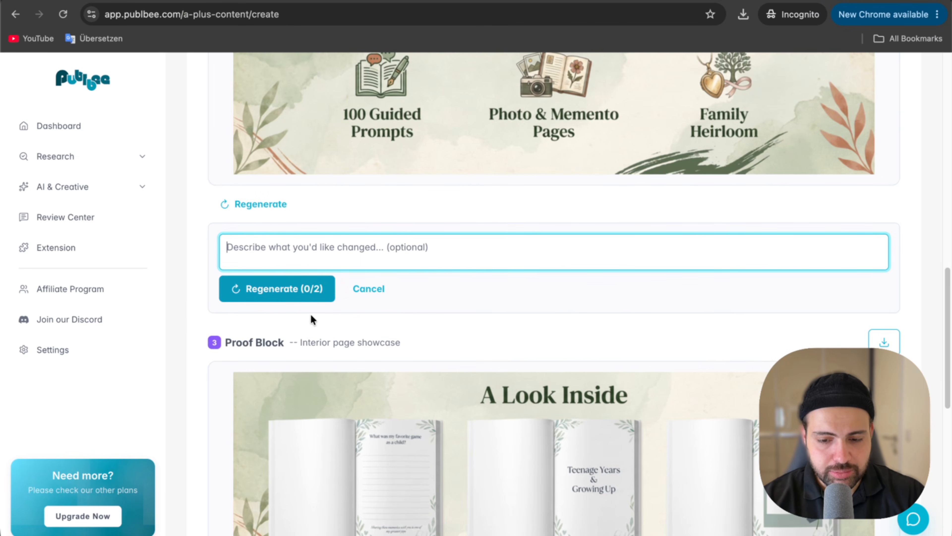
scroll(305, 316, up, 4)
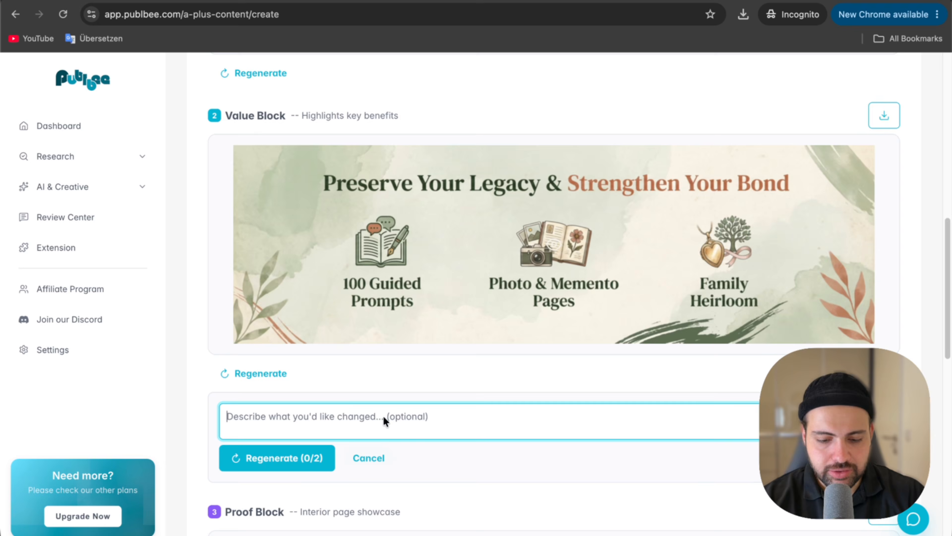
scroll(467, 394, down, 2)
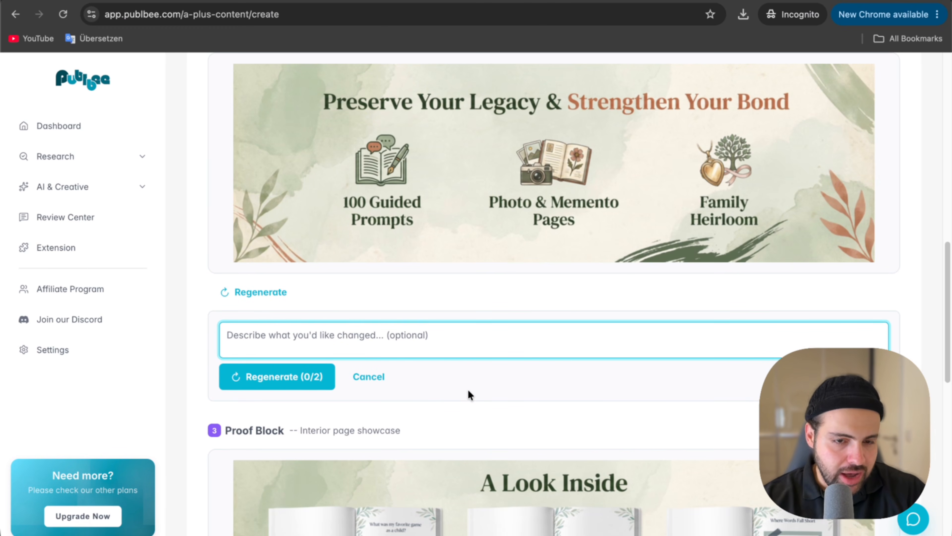
scroll(476, 394, down, 10)
scroll(422, 360, up, 18)
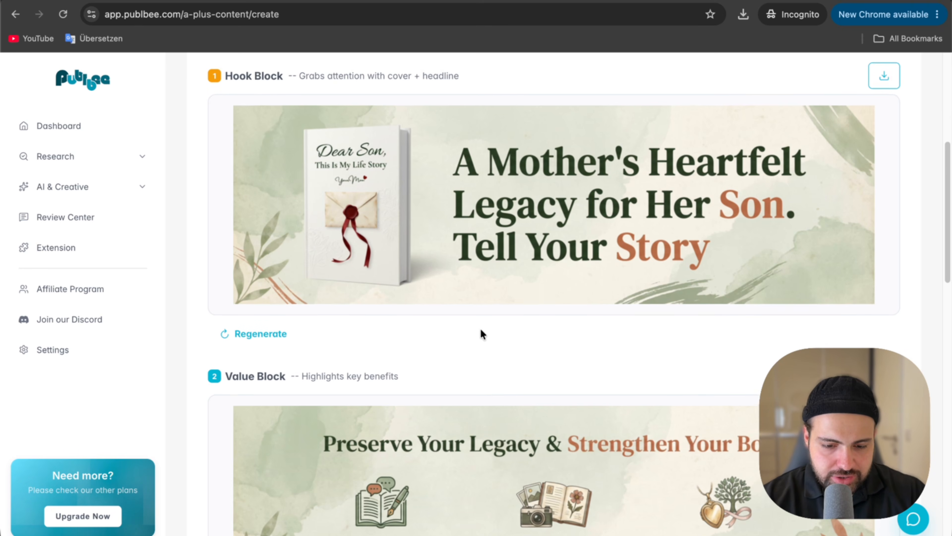
scroll(482, 334, up, 5)
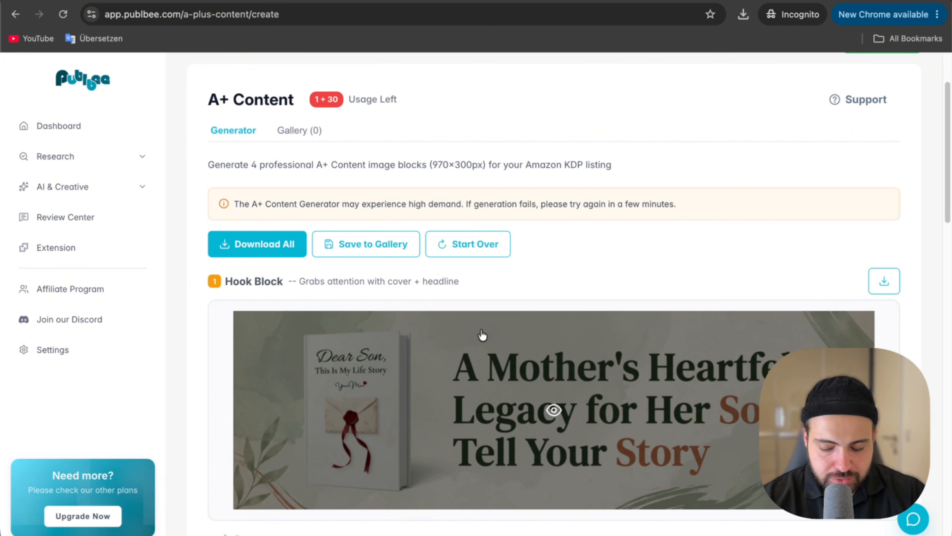
scroll(533, 285, down, 1)
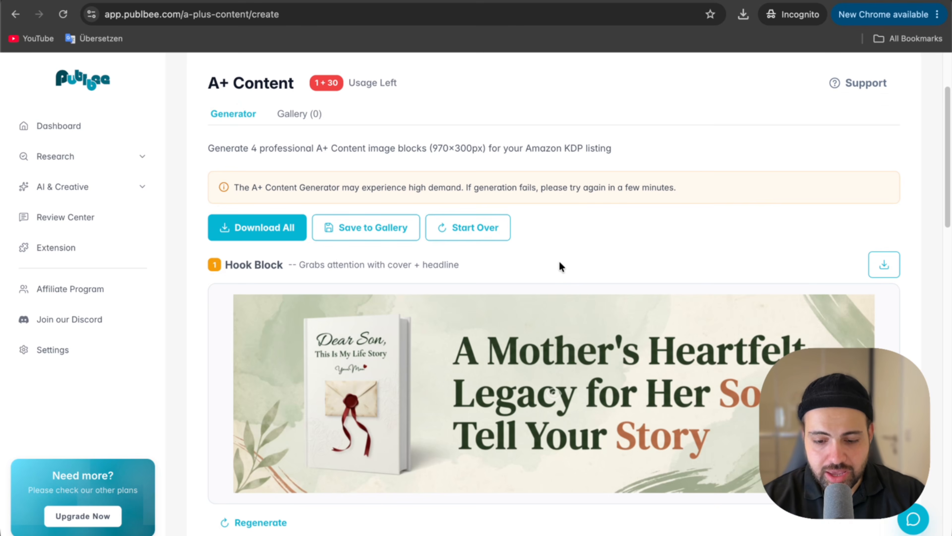